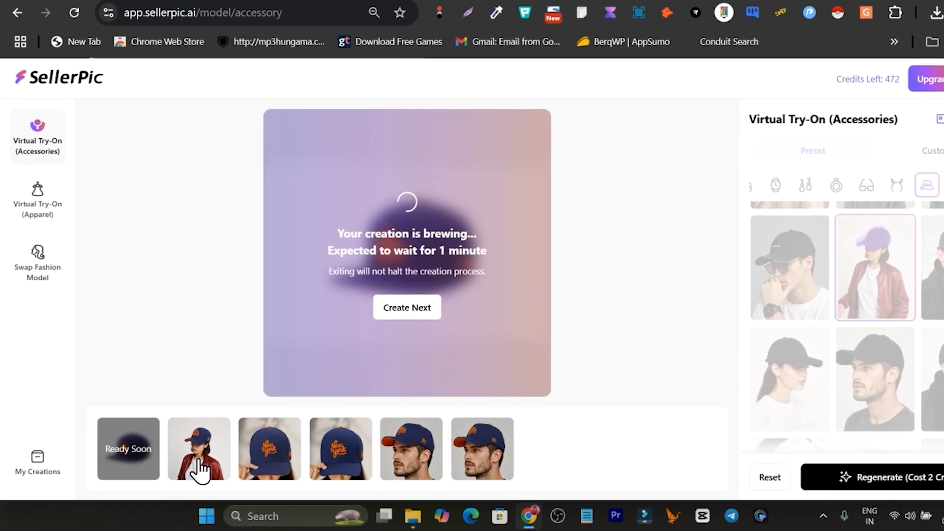
# - Open the generated cap try-on image and compare it side by side with the original product photo
pyautogui.click(181, 468)
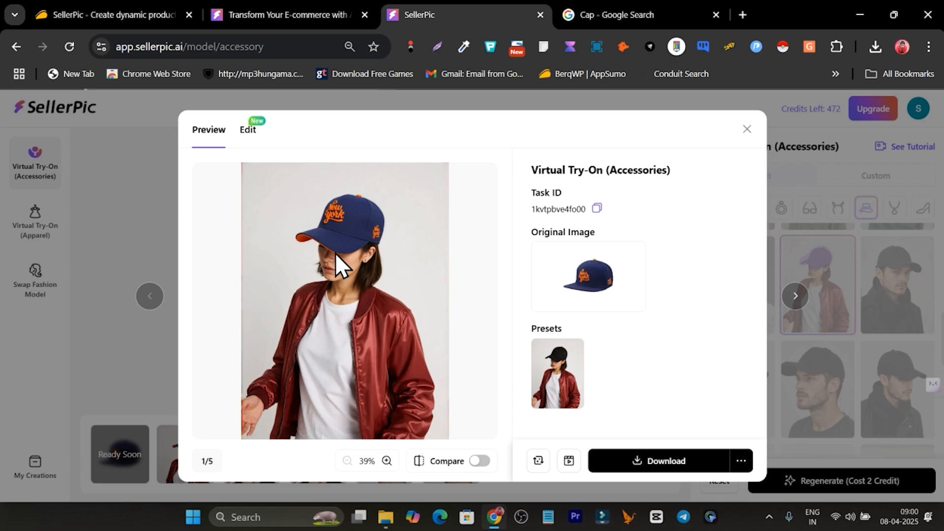
pyautogui.click(484, 461)
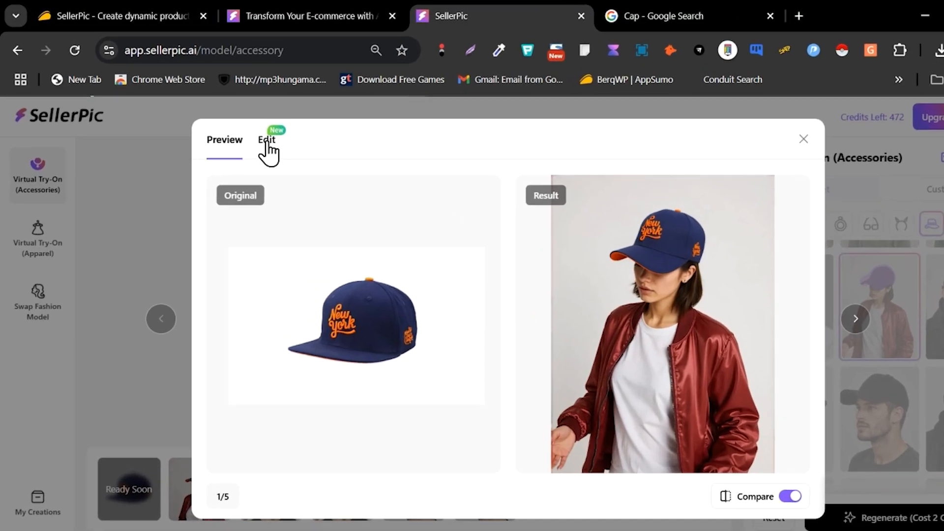
# - Switch the image to edit mode and choose the Background Replacer tool
pyautogui.click(247, 132)
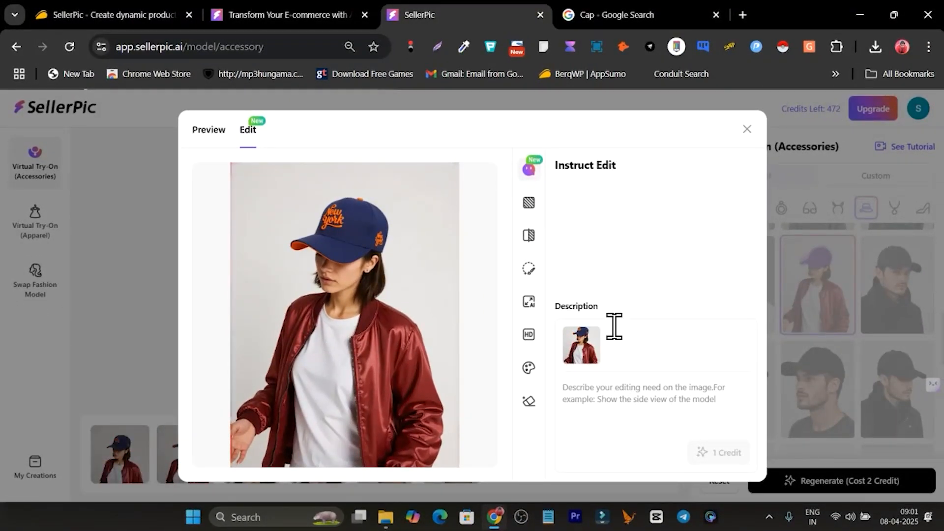
pyautogui.click(618, 428)
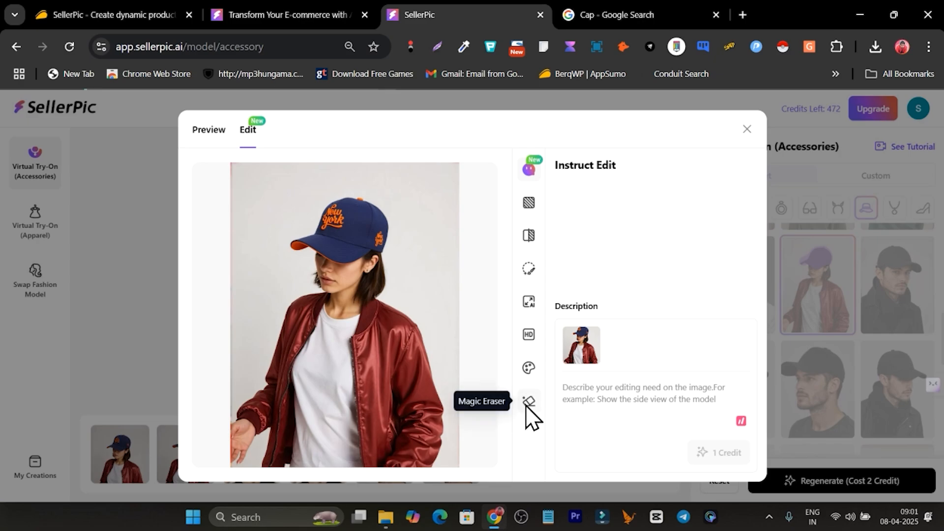
pyautogui.click(529, 205)
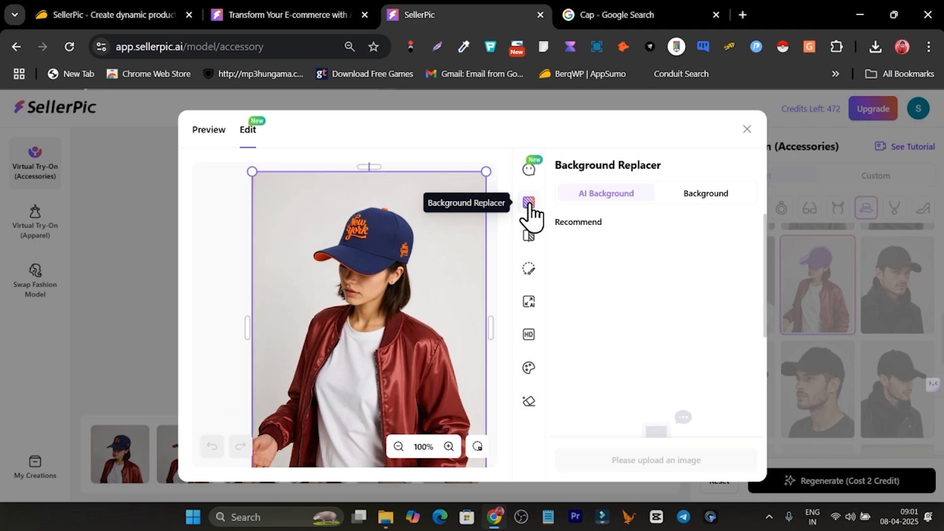
# - Browse the AI background presets and generate a new background using the bright interior room preset
pyautogui.scroll(-3, 643, 295)
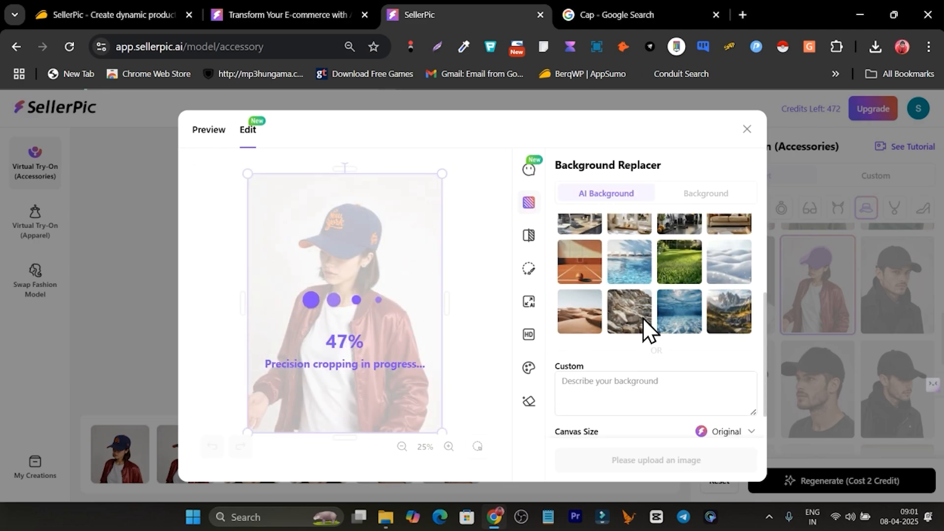
pyautogui.click(602, 394)
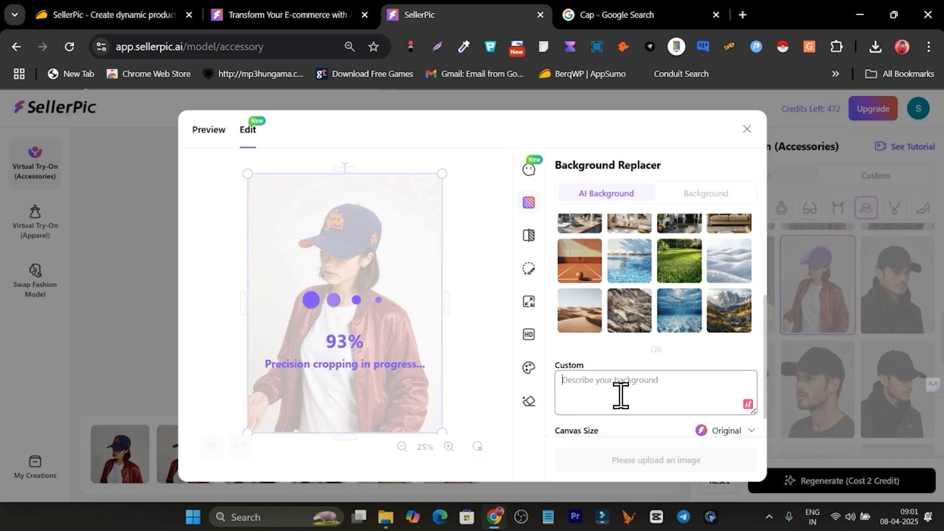
pyautogui.scroll(2, 646, 379)
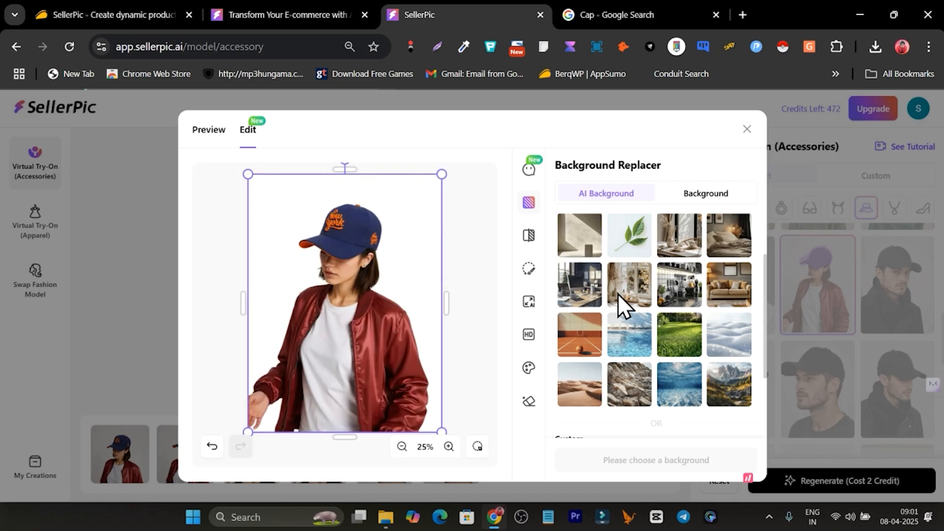
pyautogui.scroll(-2, 620, 295)
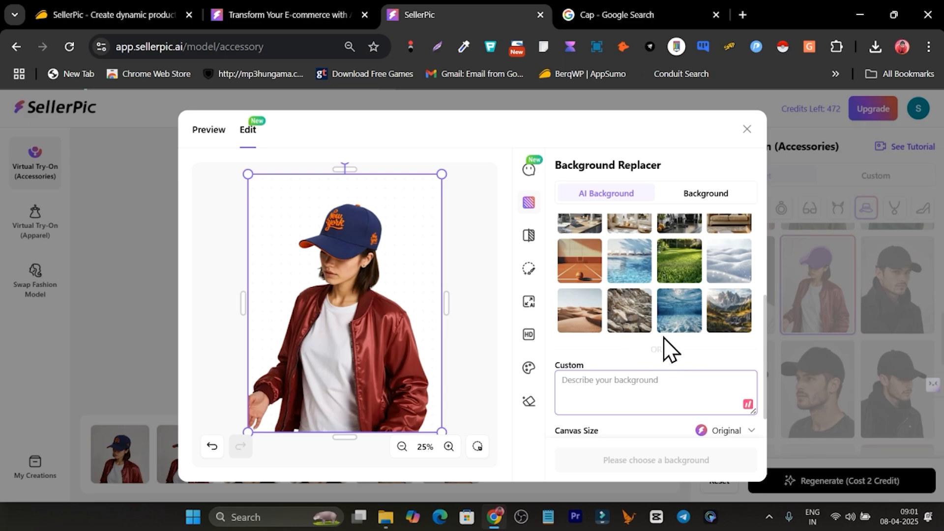
pyautogui.scroll(4, 691, 278)
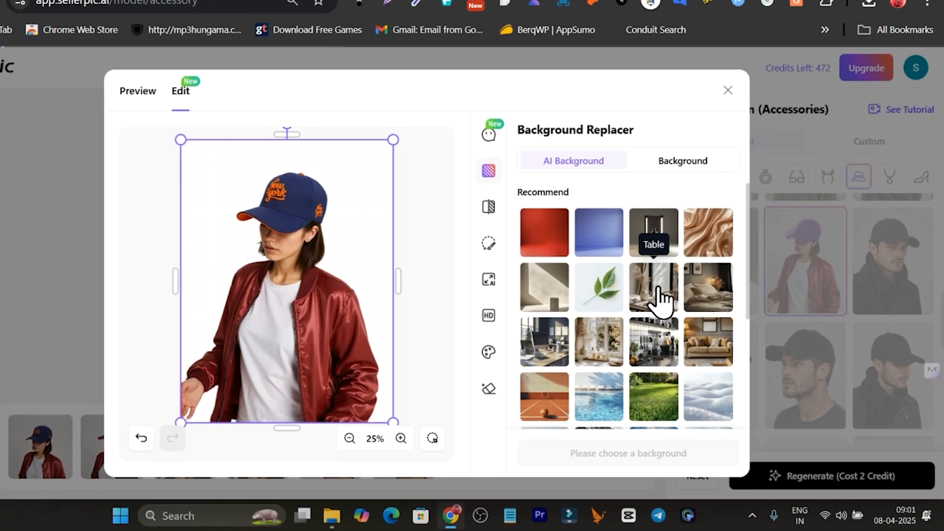
pyautogui.click(683, 317)
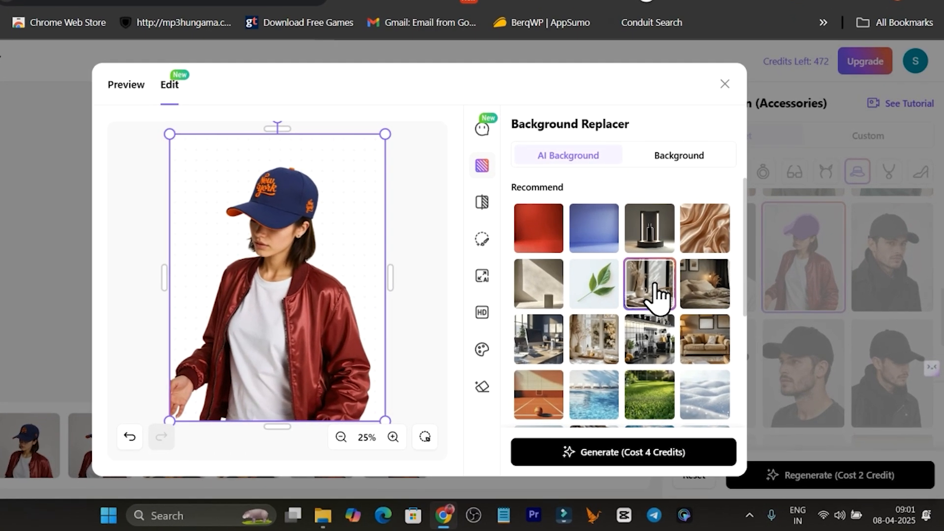
pyautogui.scroll(-2, 683, 319)
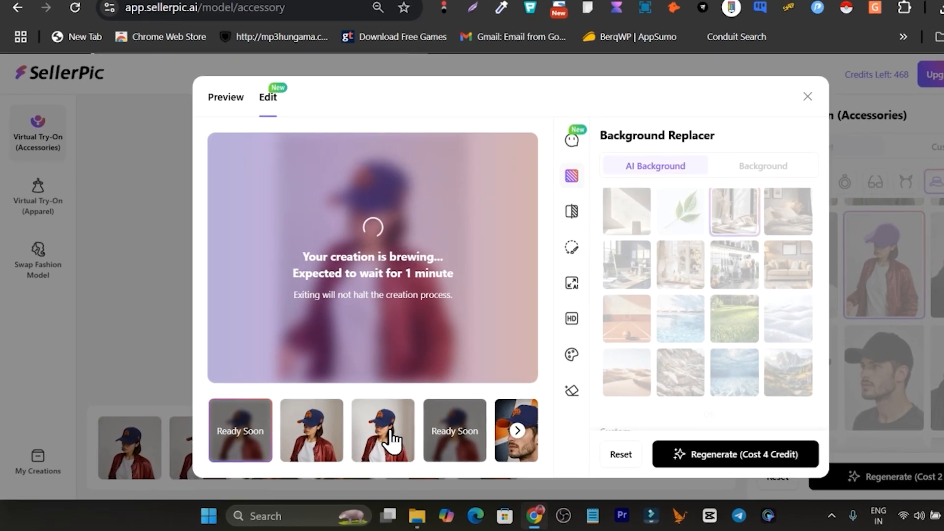
# - View the generated background-replaced images one by one
pyautogui.click(371, 440)
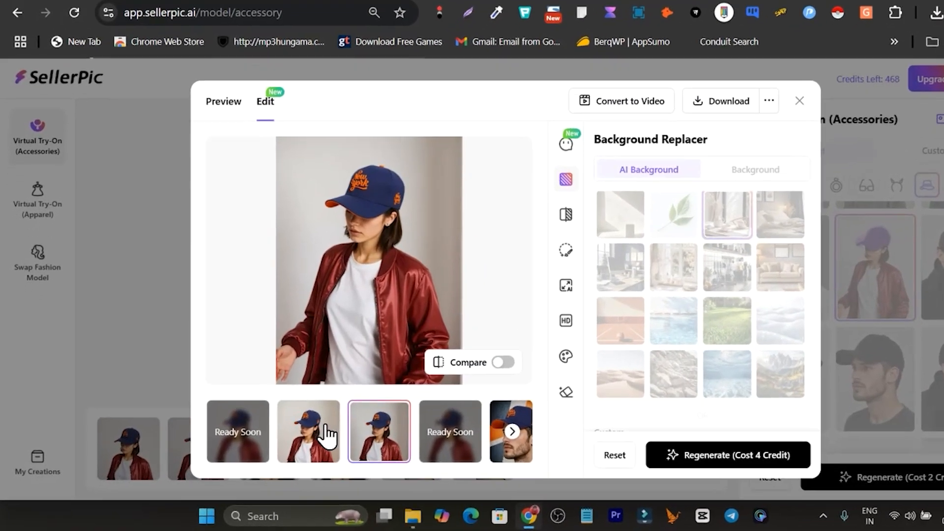
pyautogui.click(300, 440)
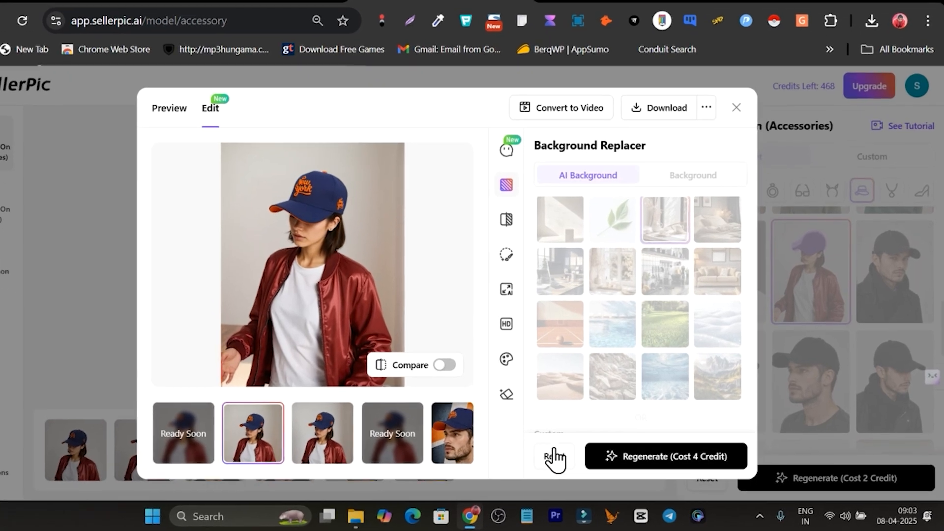
# - Reset the background replacer and close the editor, leaving without saving the edits
pyautogui.click(575, 460)
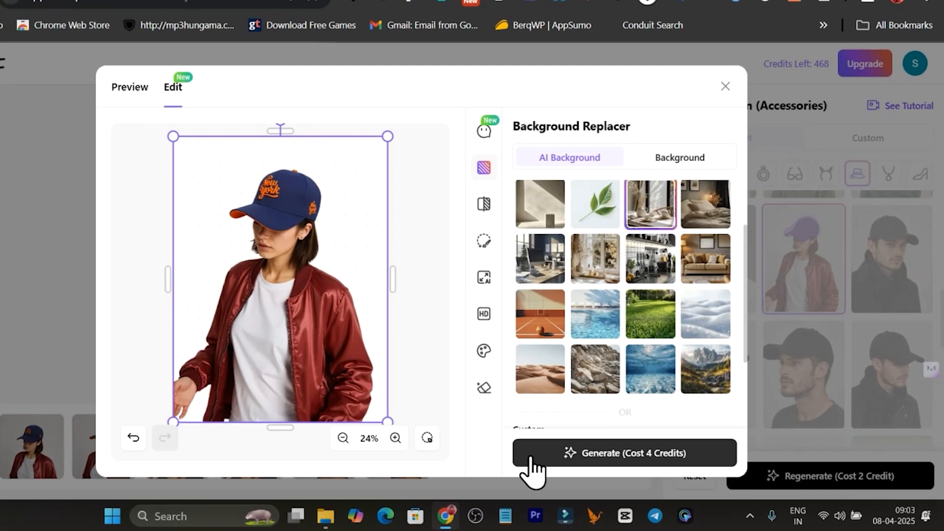
pyautogui.scroll(-5, 603, 287)
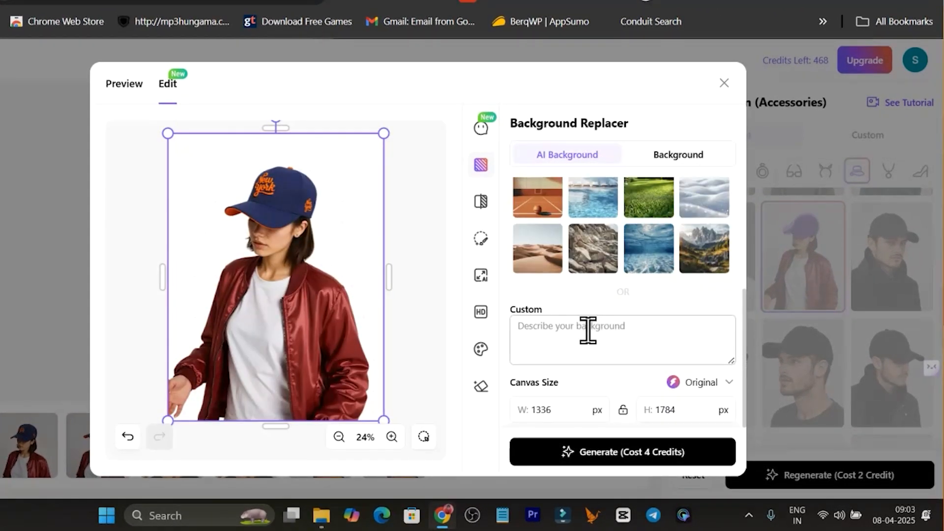
pyautogui.click(581, 344)
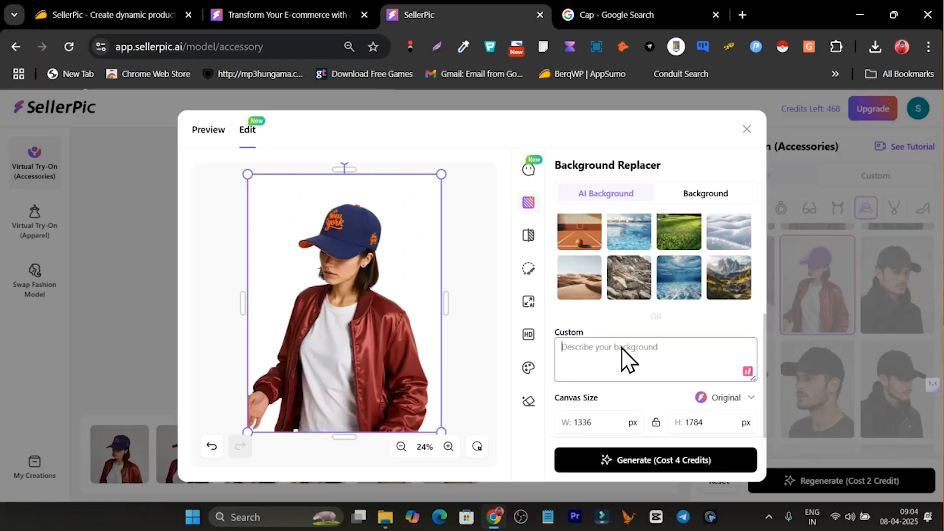
pyautogui.click(742, 130)
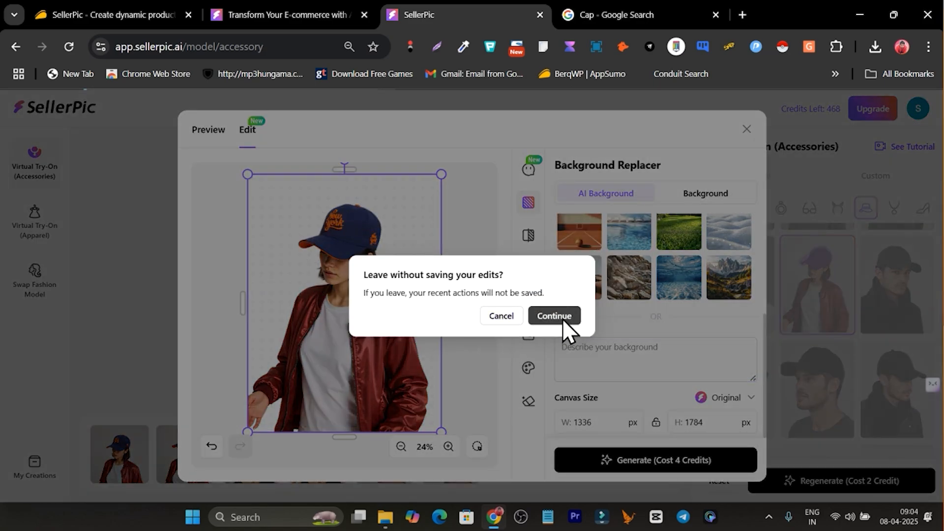
pyautogui.click(504, 316)
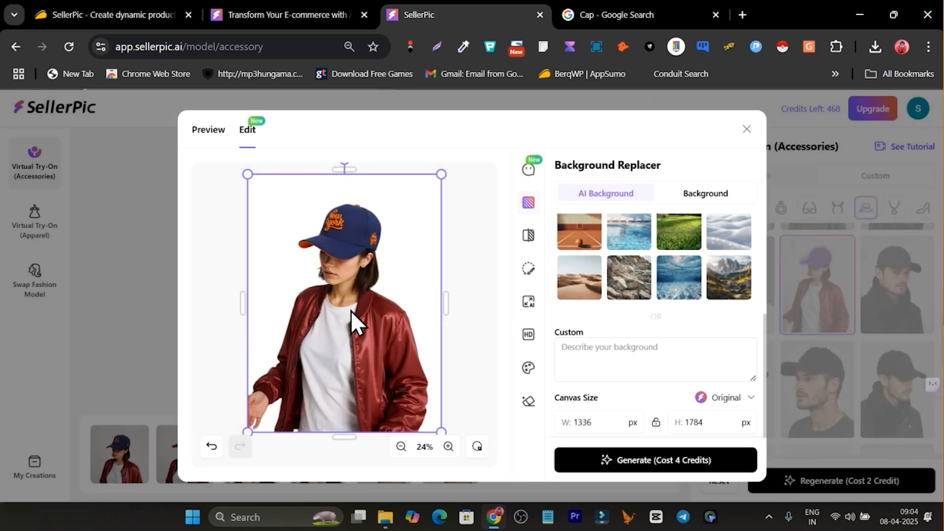
pyautogui.click(746, 129)
pyautogui.click(555, 316)
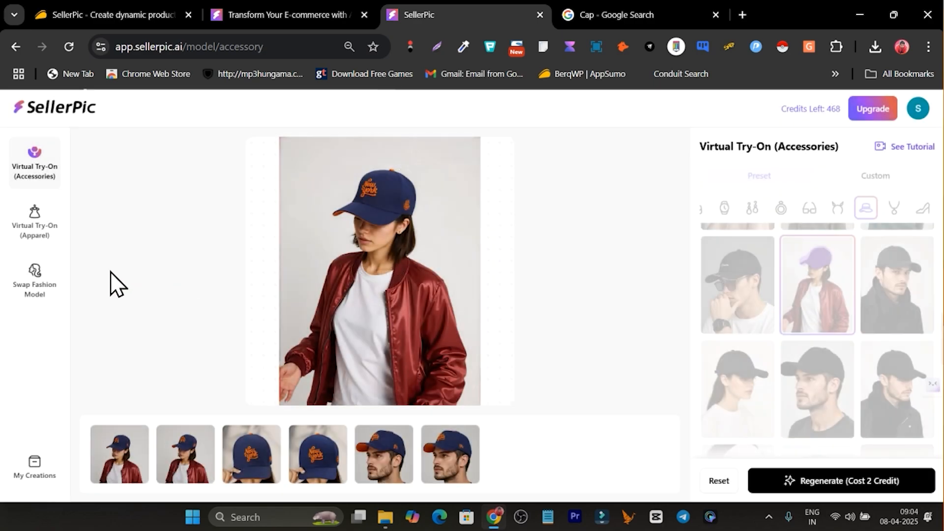
# - Open the Swap Fashion Model tool and browse its gallery of model faces
pyautogui.click(28, 236)
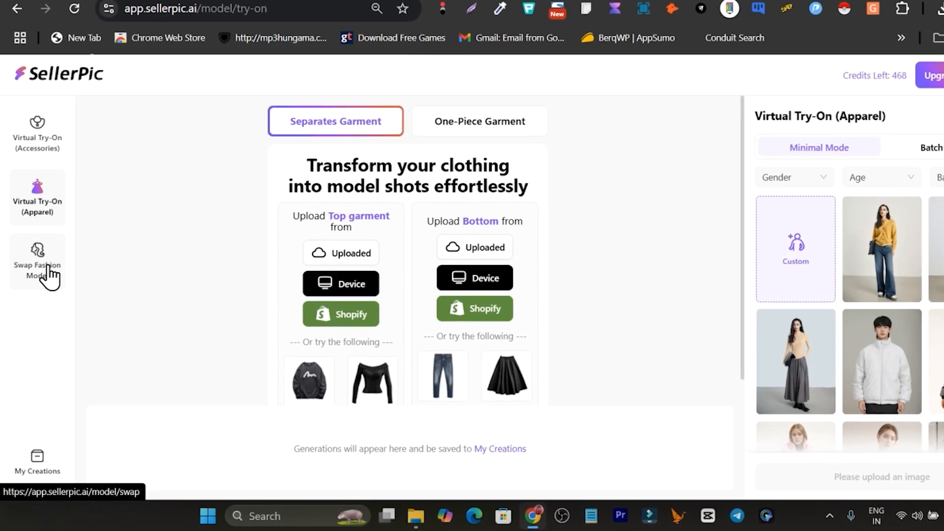
pyautogui.click(48, 266)
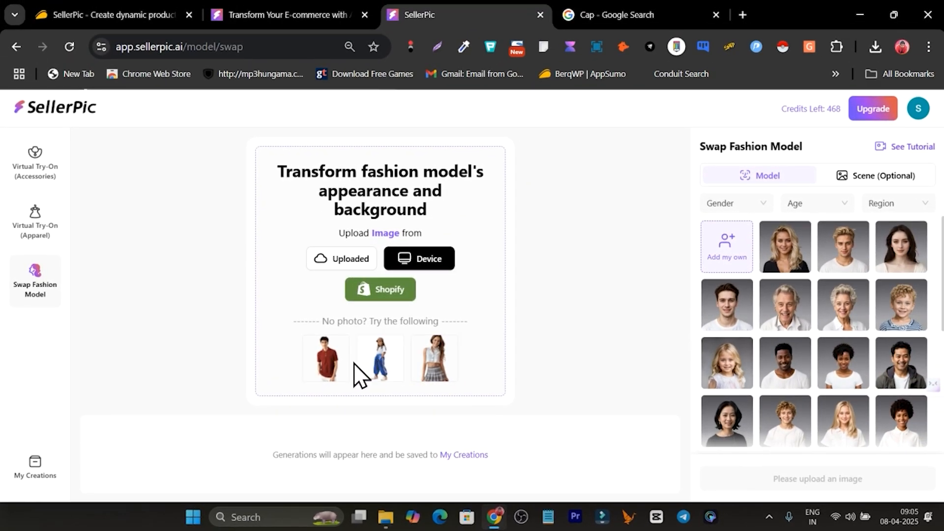
pyautogui.scroll(-5, 834, 315)
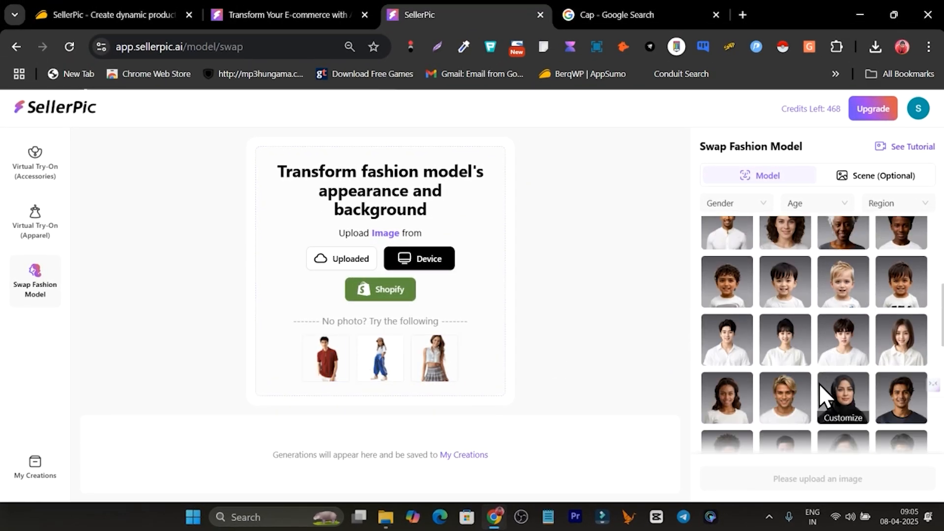
pyautogui.scroll(4, 810, 394)
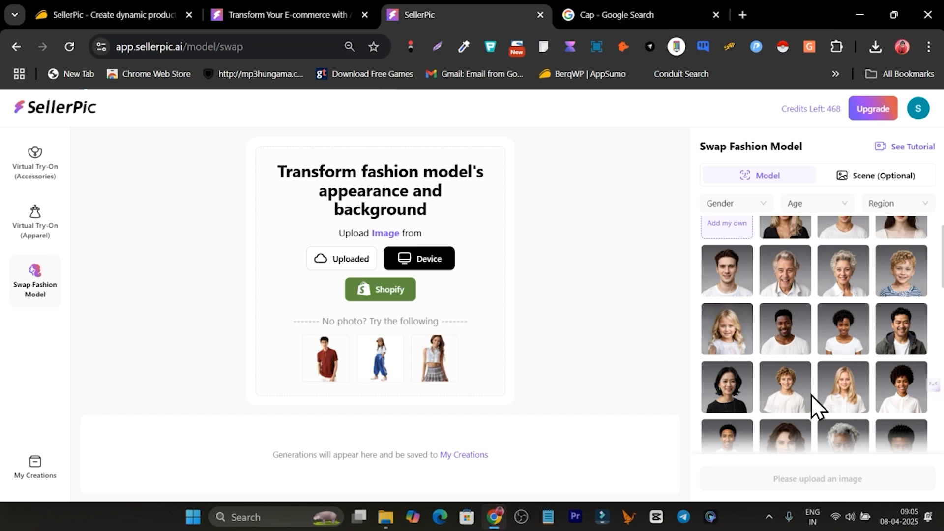
pyautogui.scroll(-4, 838, 325)
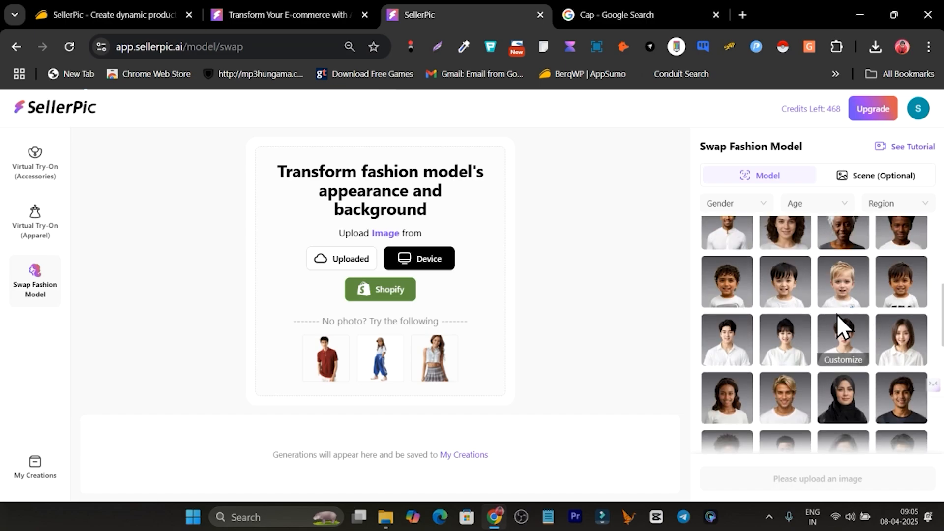
pyautogui.scroll(4, 831, 300)
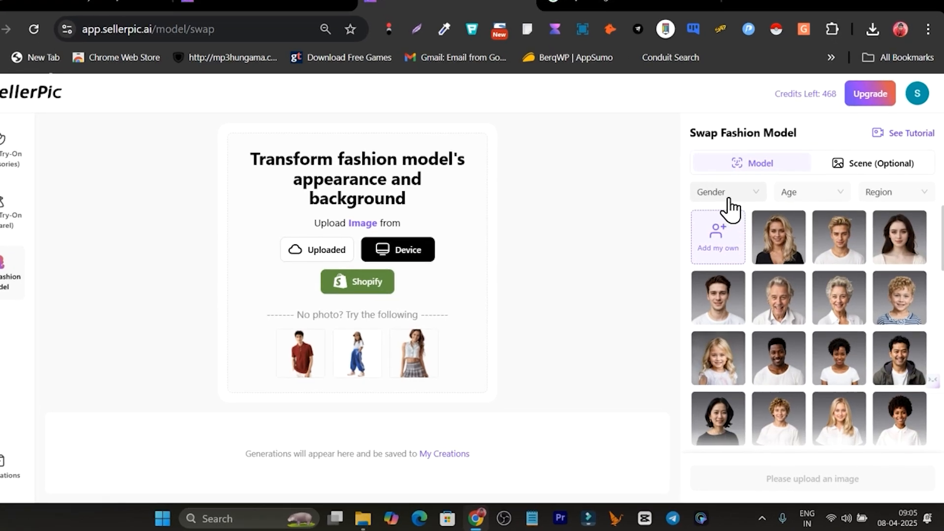
# - Examine the Gender, Age and Region filters and browse the optional Scene presets
pyautogui.click(740, 193)
pyautogui.click(820, 193)
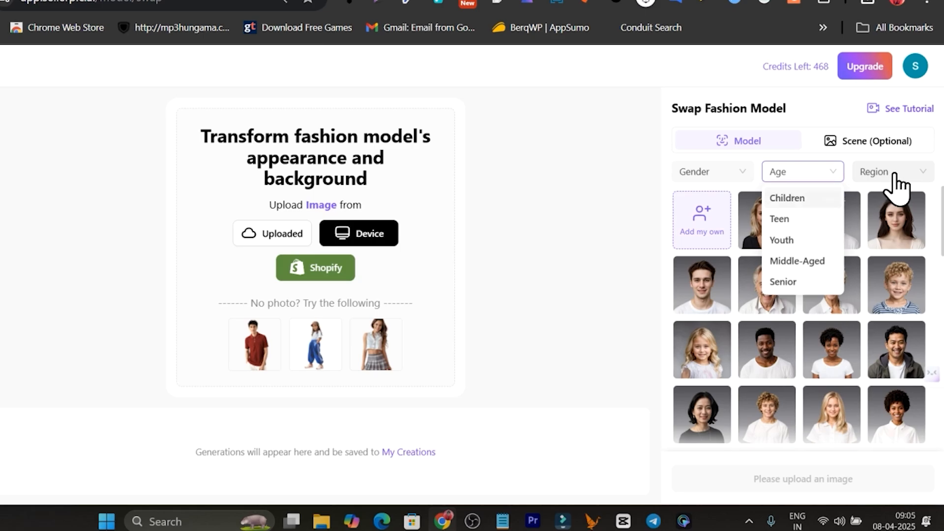
pyautogui.click(894, 173)
pyautogui.click(863, 144)
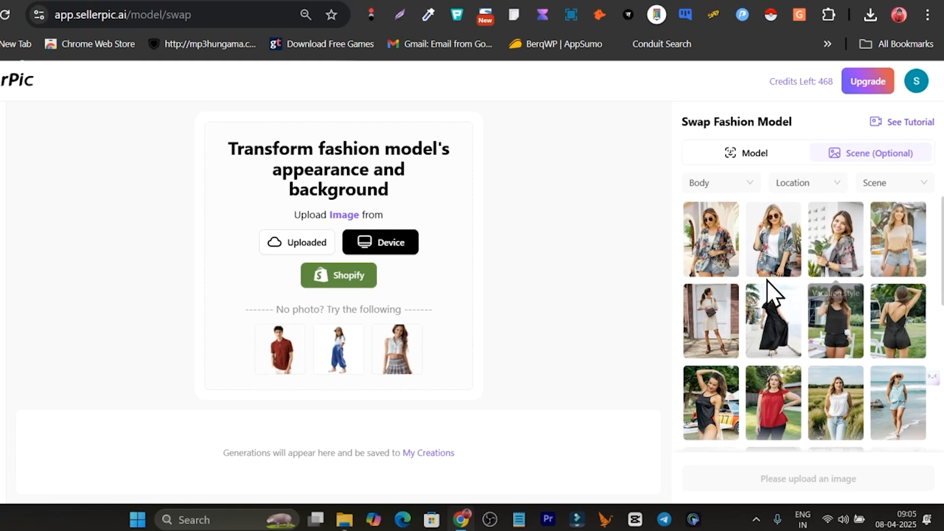
pyautogui.scroll(-10, 769, 287)
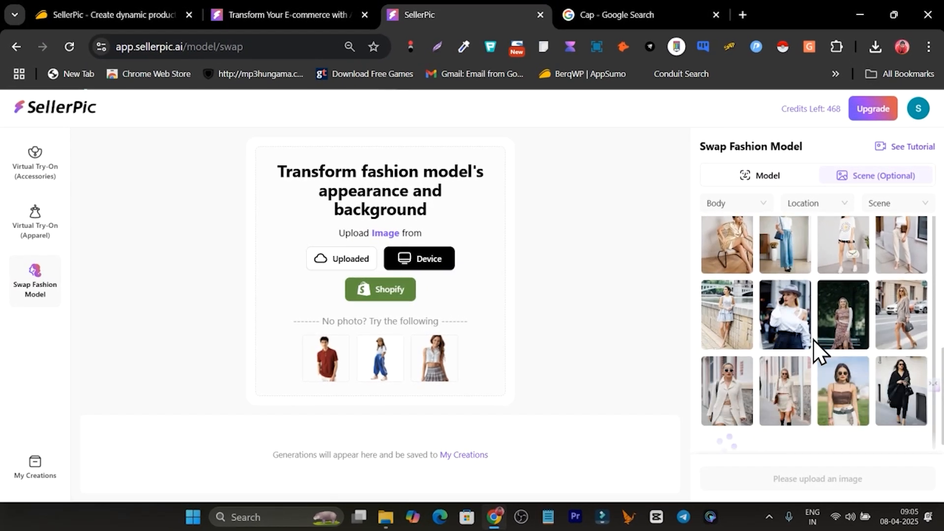
pyautogui.scroll(-2, 836, 324)
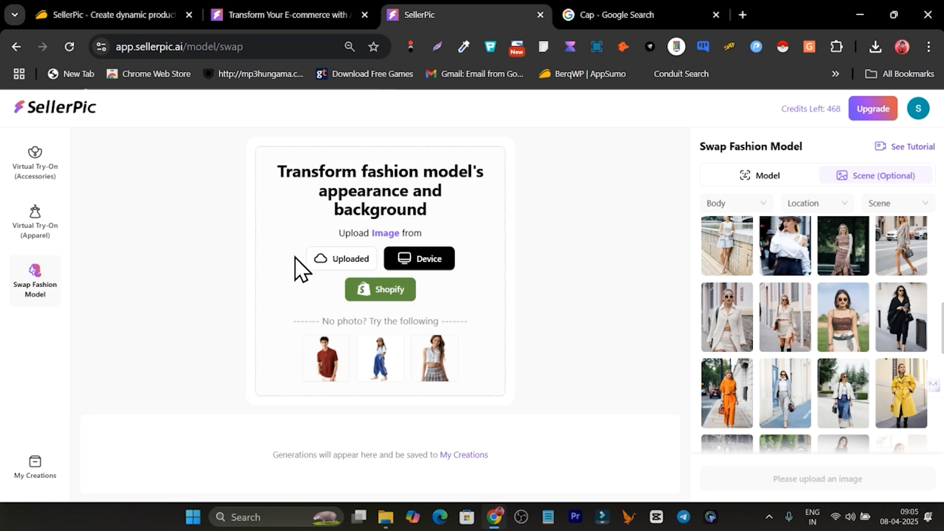
# - Return to the home page and open the Product Spotlight tool
pyautogui.click(49, 111)
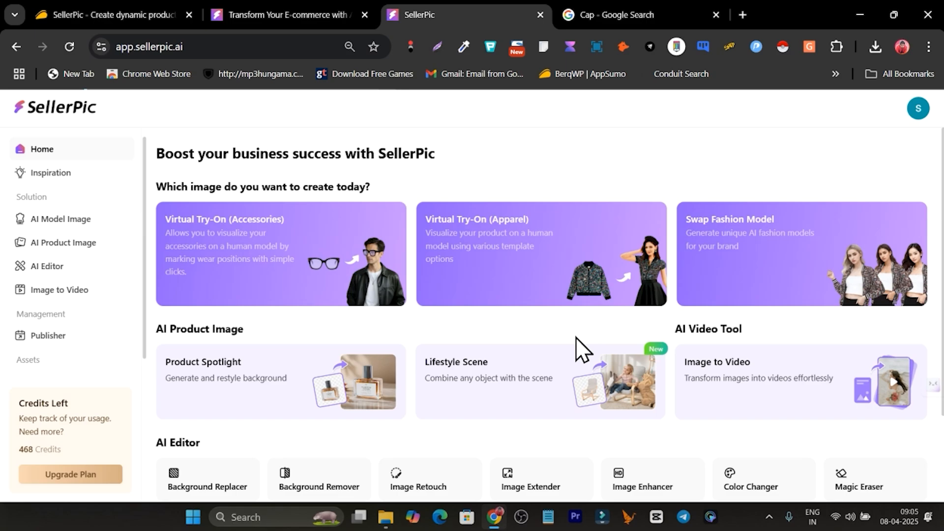
pyautogui.scroll(-1, 291, 345)
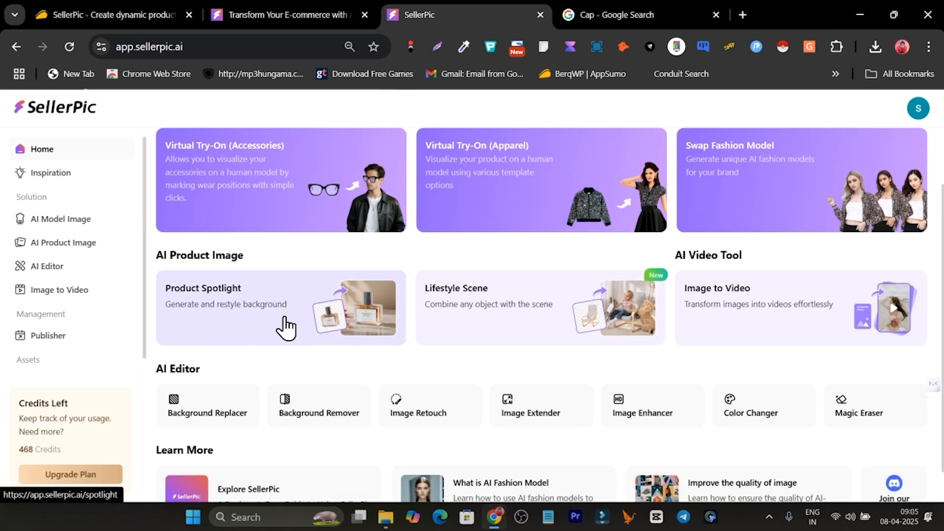
pyautogui.click(285, 327)
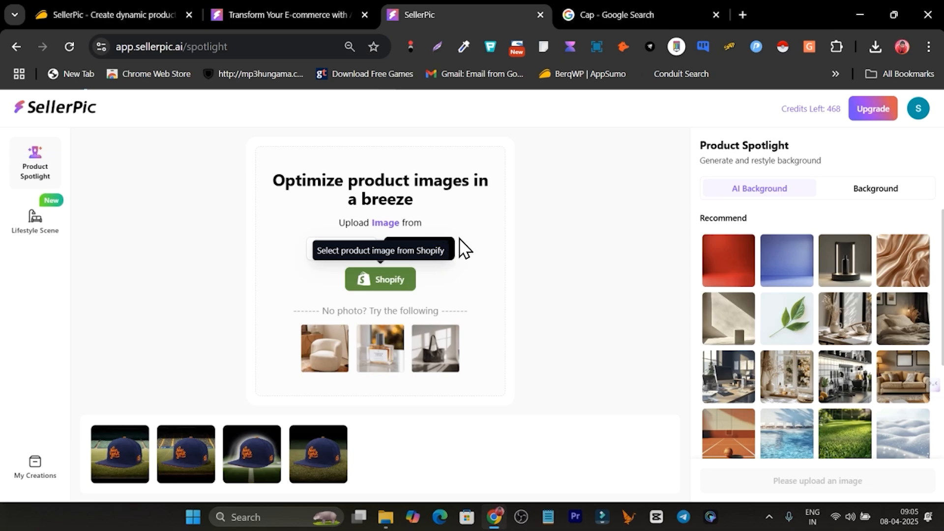
# - Upload the parts-of-a-baseball-cap-guide image from the device into Product Spotlight
pyautogui.click(423, 258)
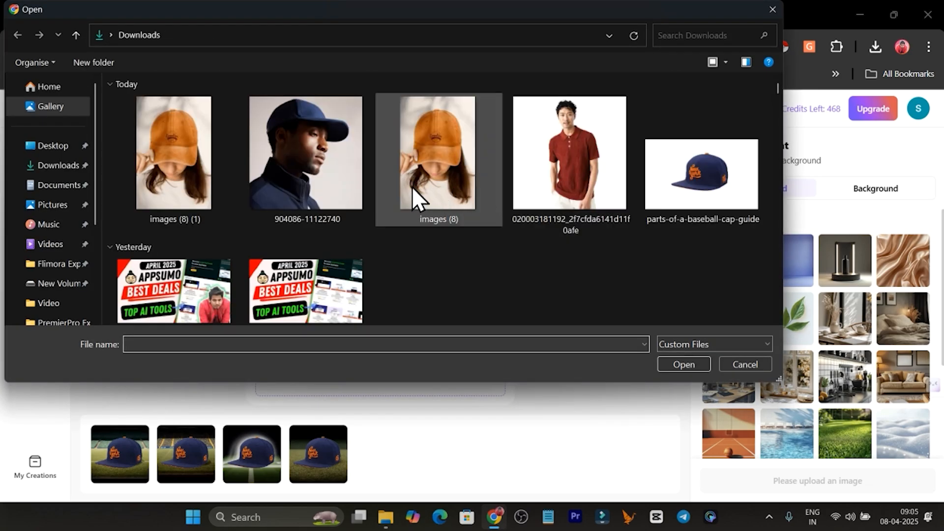
pyautogui.click(684, 186)
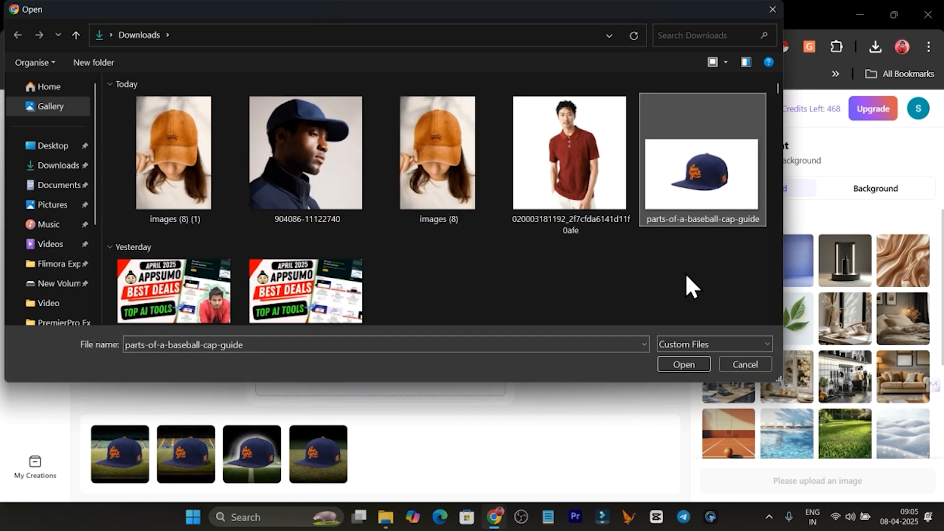
pyautogui.click(699, 364)
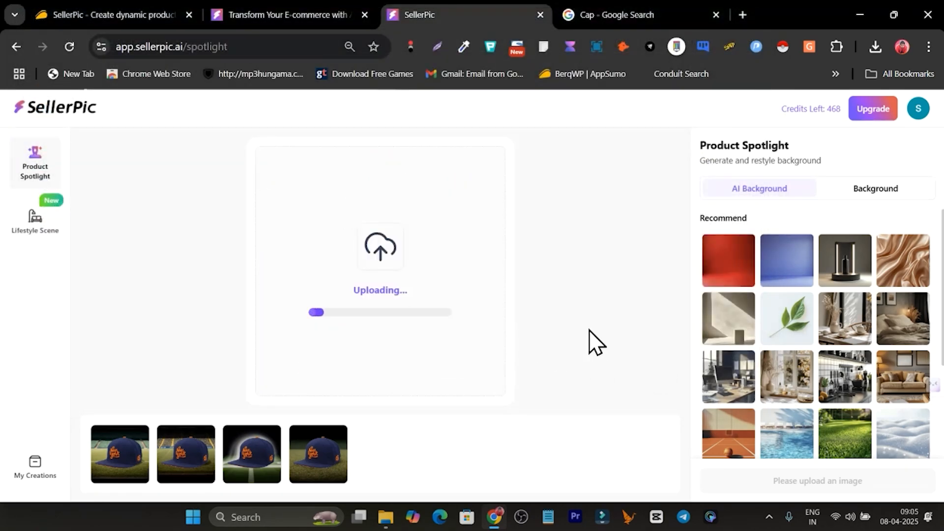
# - Choose the rocky stones AI background preset and generate new spotlight images of the cap
pyautogui.scroll(-2, 784, 275)
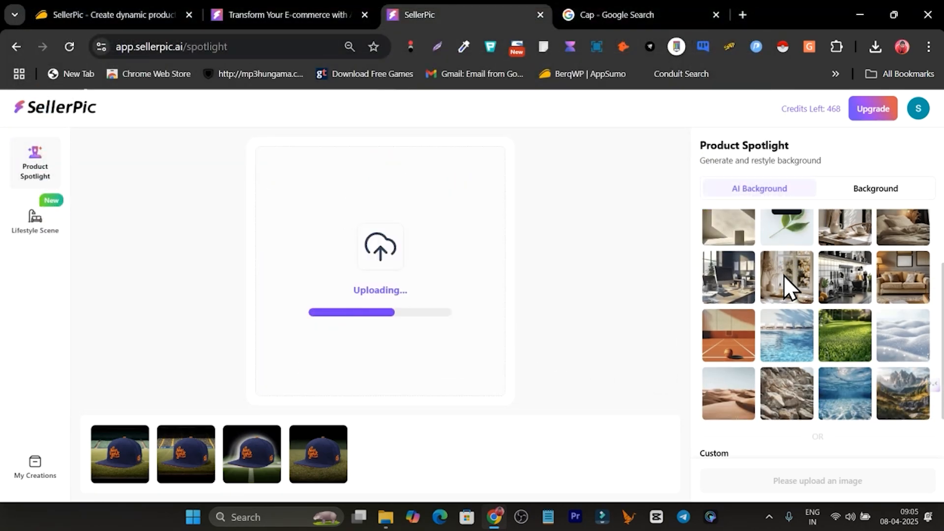
pyautogui.scroll(-1, 784, 275)
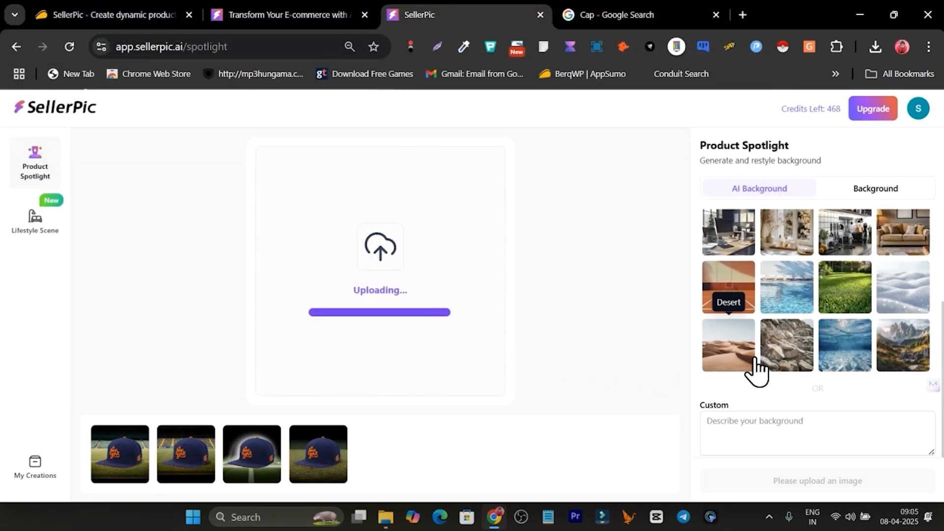
pyautogui.click(788, 357)
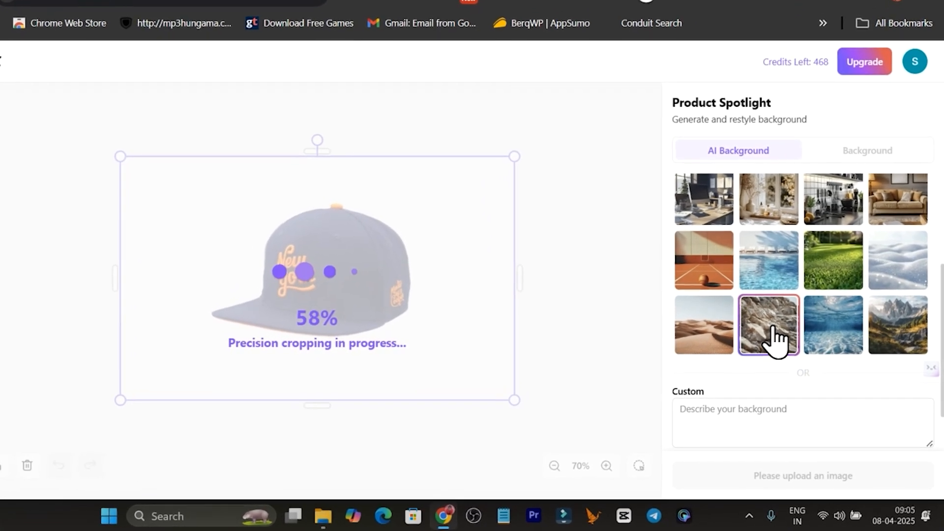
pyautogui.scroll(-1, 775, 335)
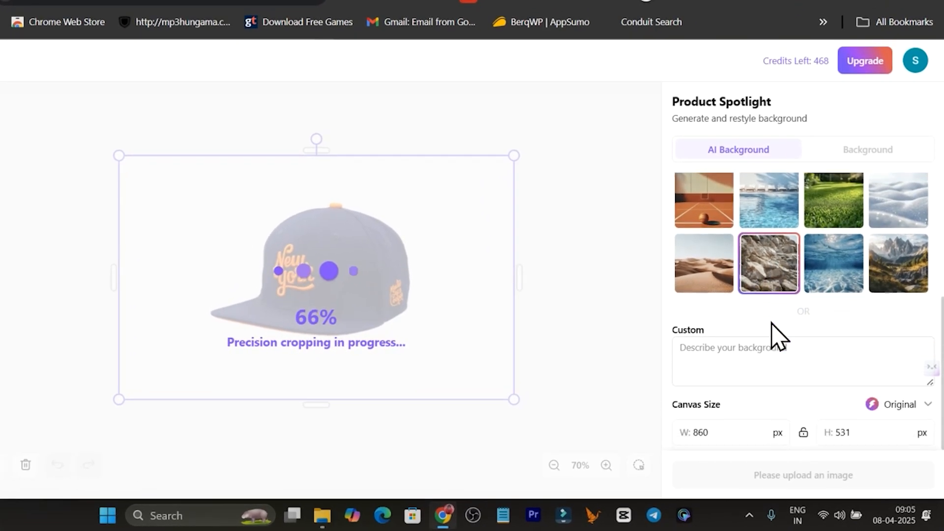
pyautogui.click(729, 359)
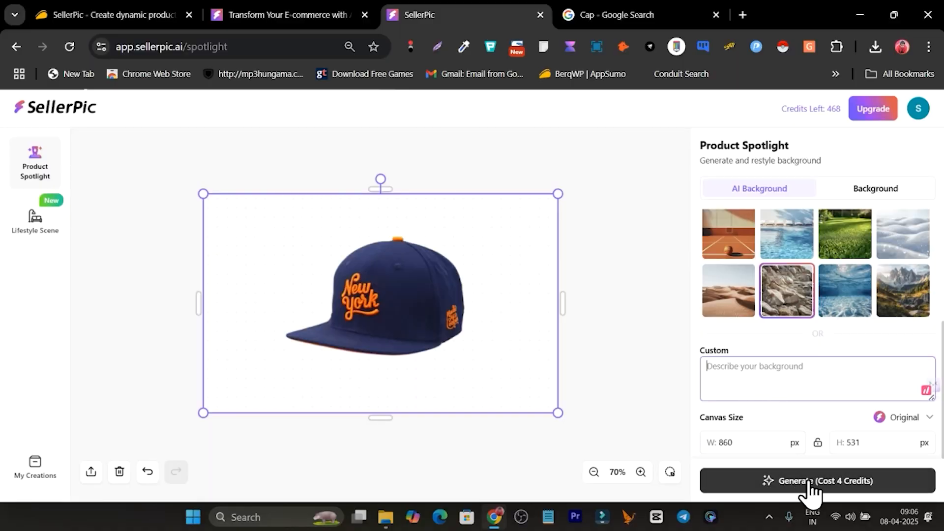
pyautogui.click(848, 486)
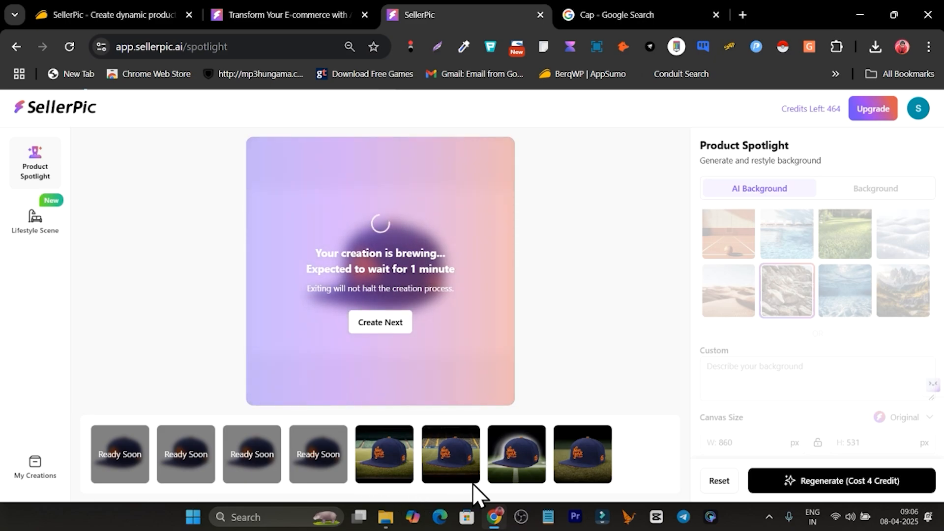
# - Open the generated spotlight images one by one, including the Edit tab, and close each preview
pyautogui.moveTo(594, 464)
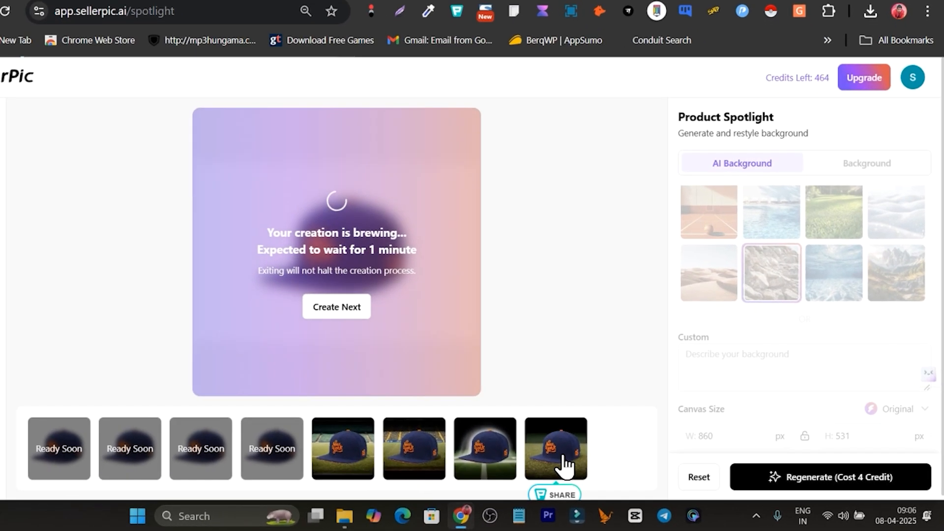
pyautogui.click(592, 464)
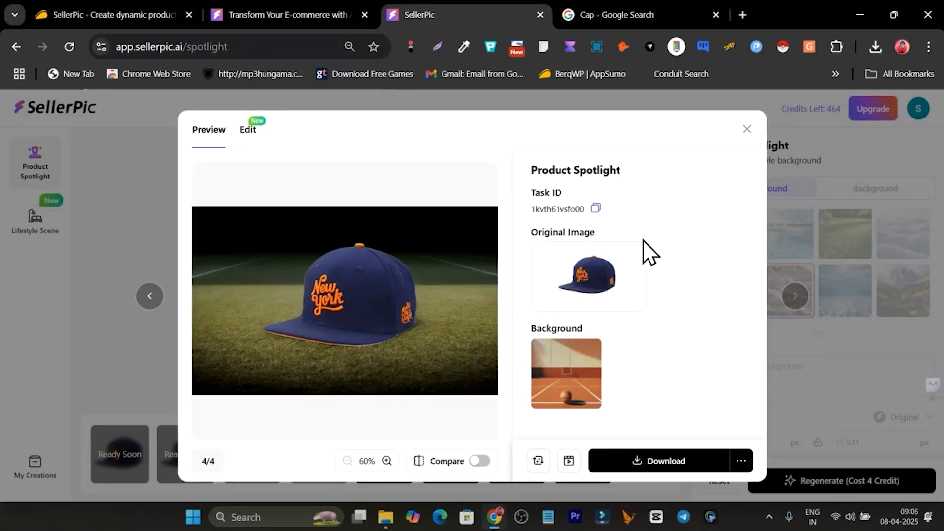
pyautogui.click(743, 138)
pyautogui.click(516, 462)
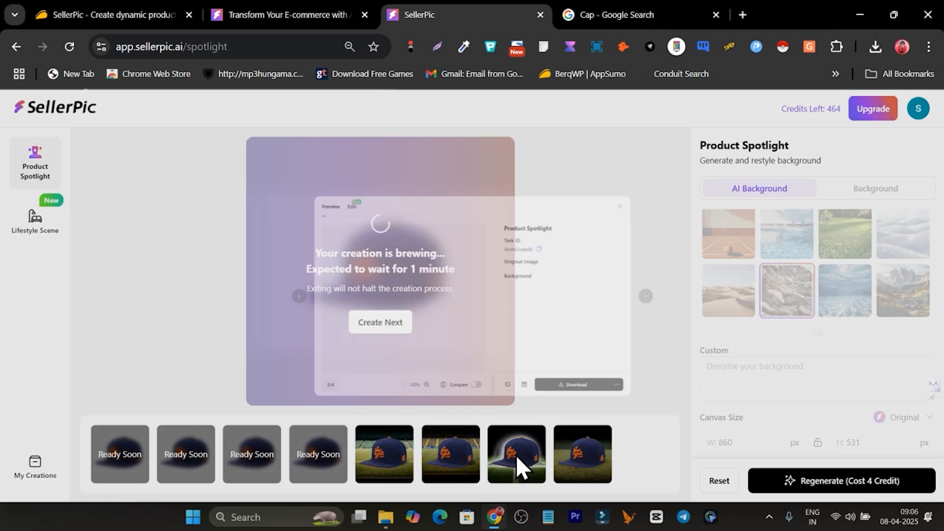
pyautogui.click(747, 129)
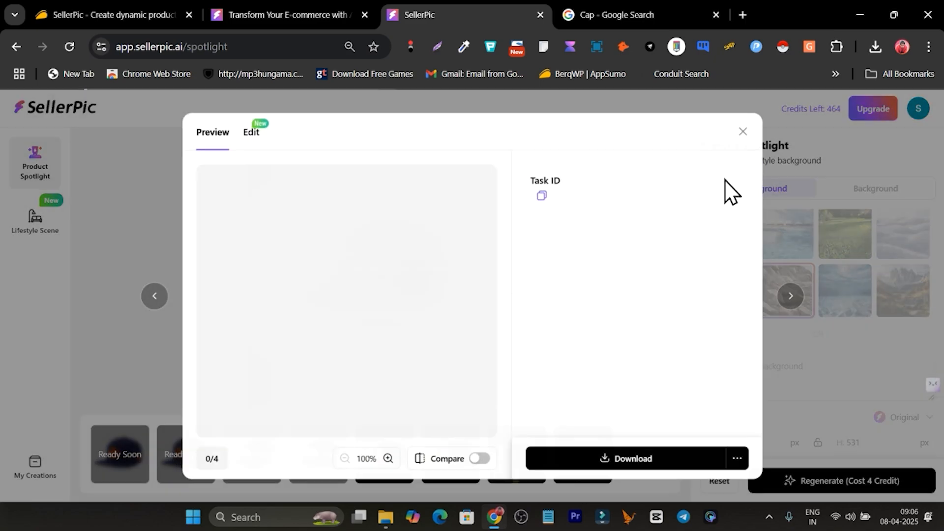
pyautogui.click(454, 468)
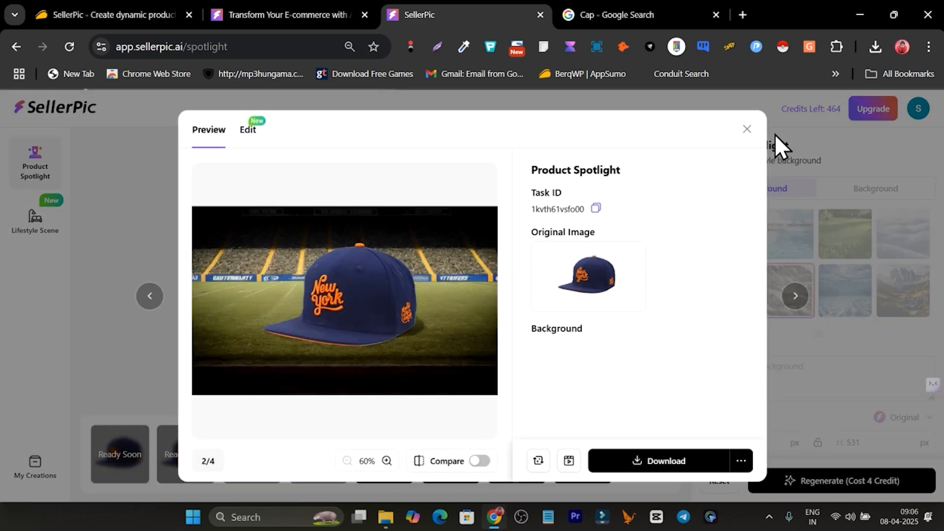
pyautogui.click(747, 128)
pyautogui.click(393, 464)
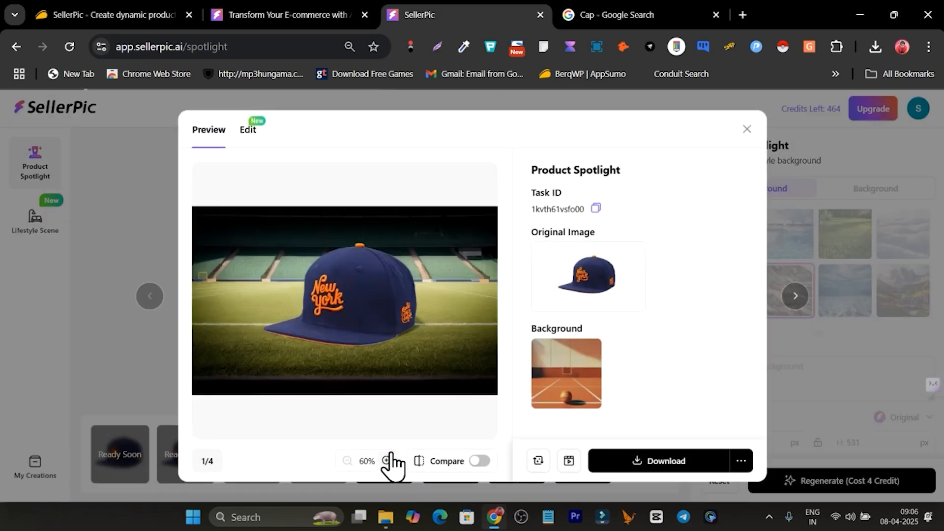
pyautogui.click(248, 131)
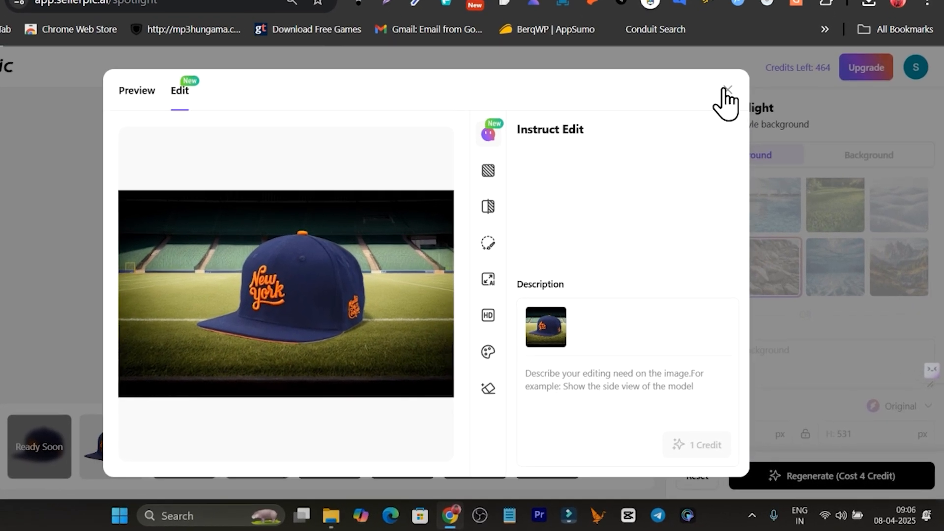
pyautogui.click(747, 129)
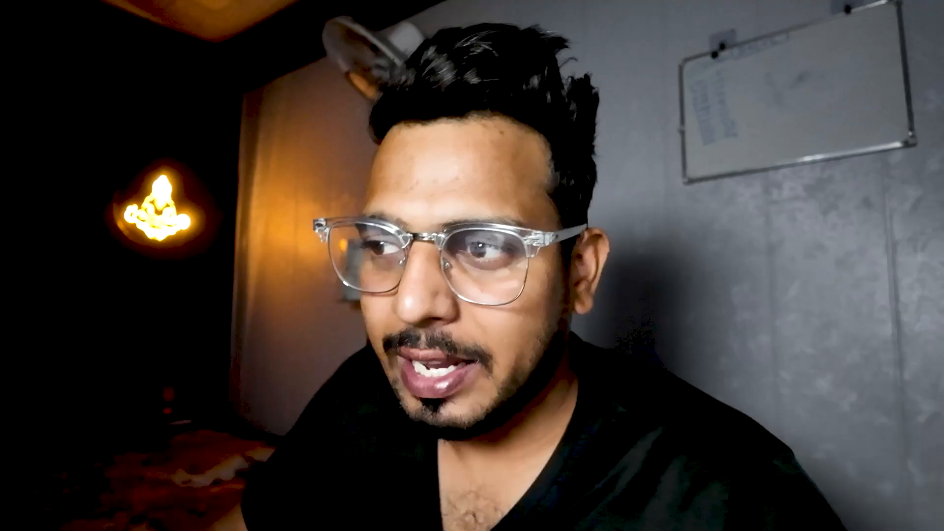
pyautogui.click(189, 462)
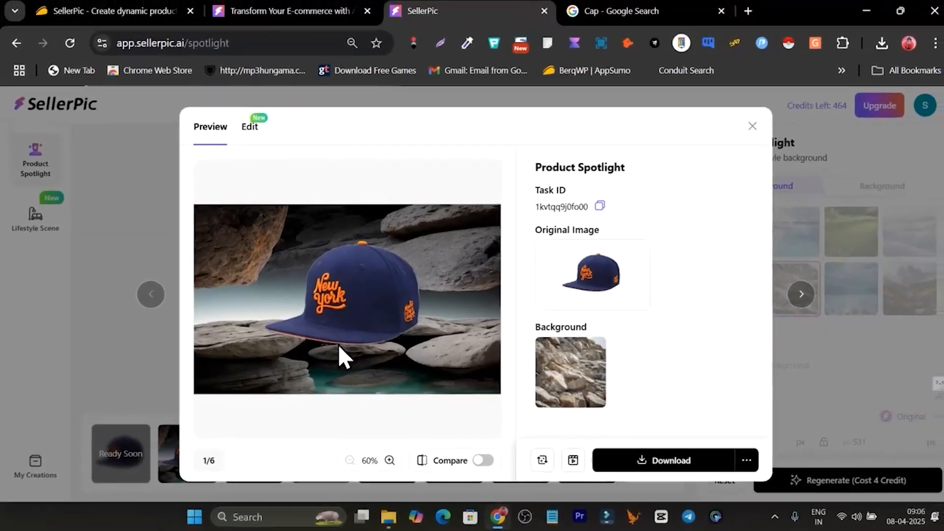
pyautogui.click(747, 129)
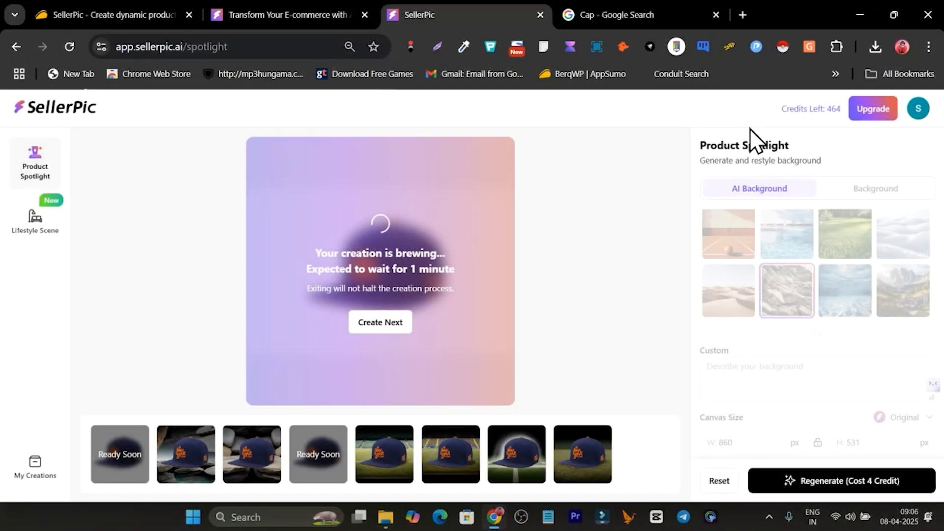
# - Open the Lifestyle Scene tool and look at its Image and Prompt modes
pyautogui.click(35, 231)
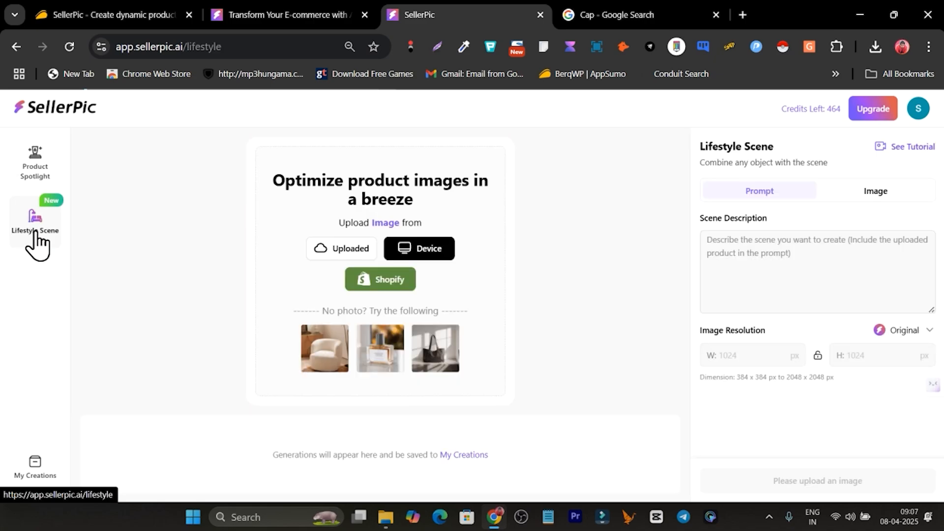
pyautogui.click(877, 194)
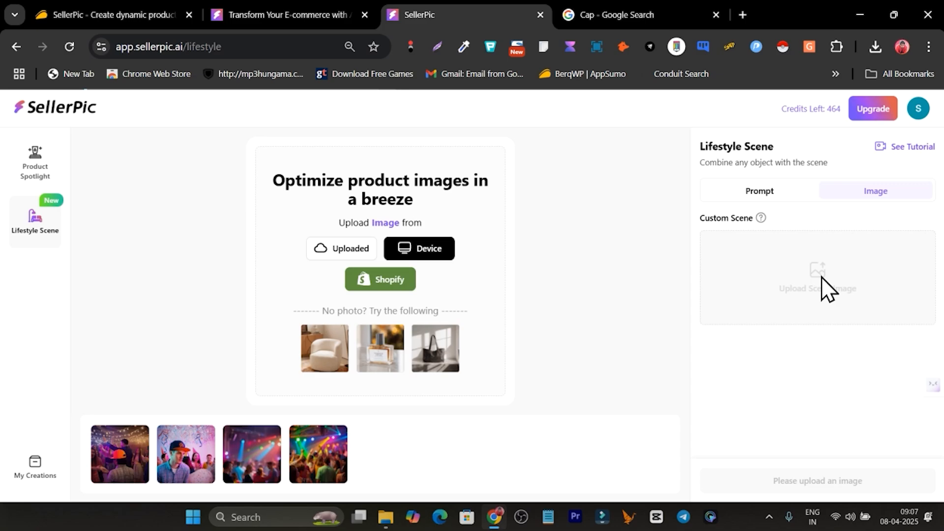
pyautogui.click(755, 195)
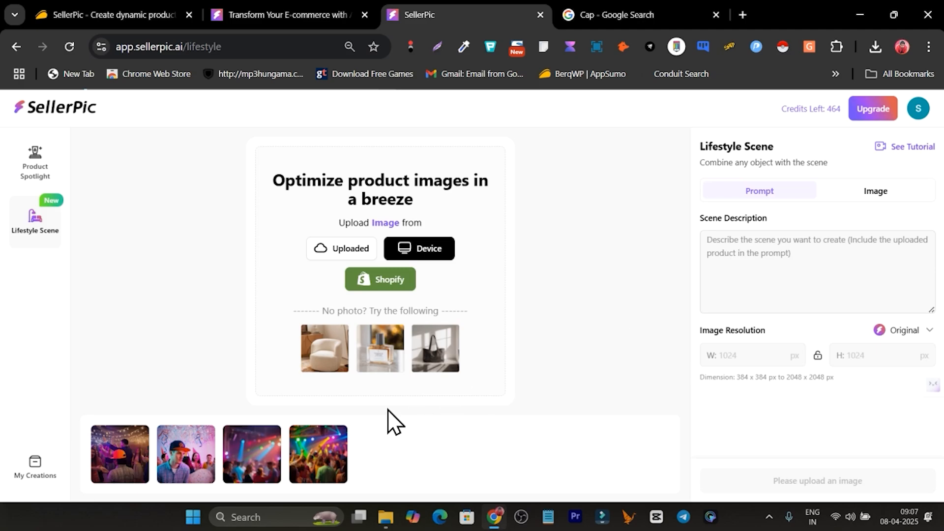
# - Preview the existing party scene of a young man wearing the cap, then close it
pyautogui.moveTo(211, 467)
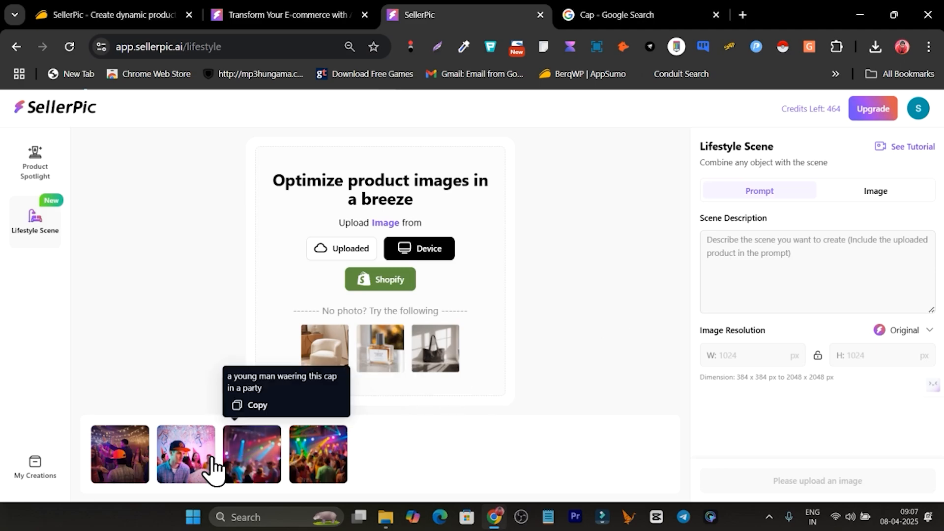
pyautogui.click(187, 462)
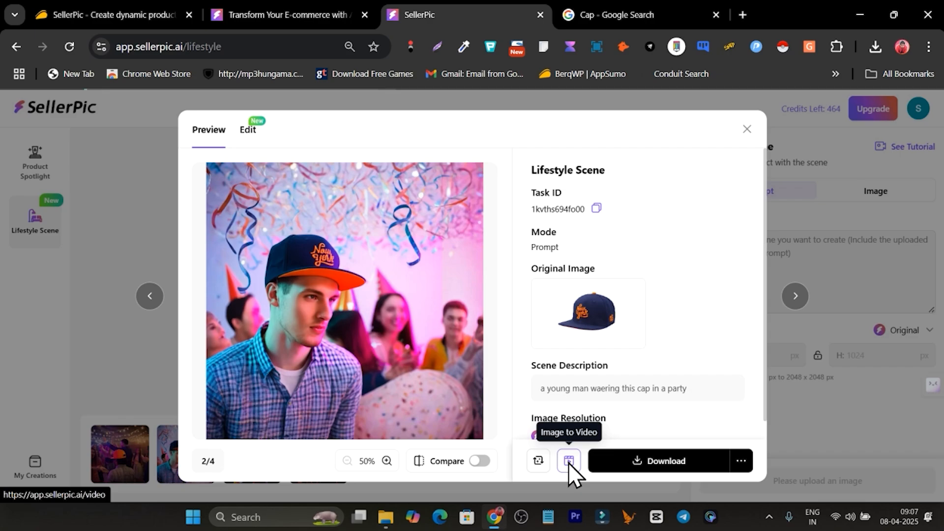
pyautogui.click(745, 130)
# - Open My Creations, switch to videos and open the party video
pyautogui.click(36, 479)
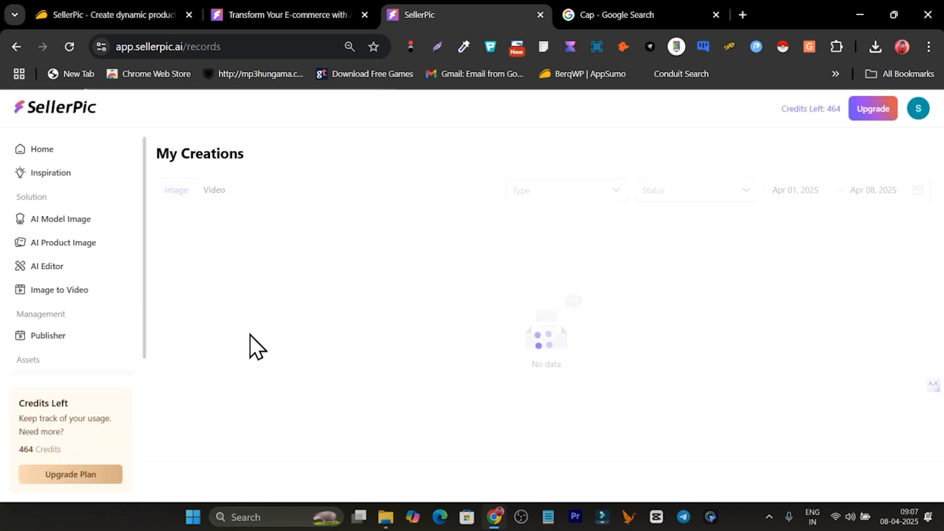
pyautogui.click(213, 190)
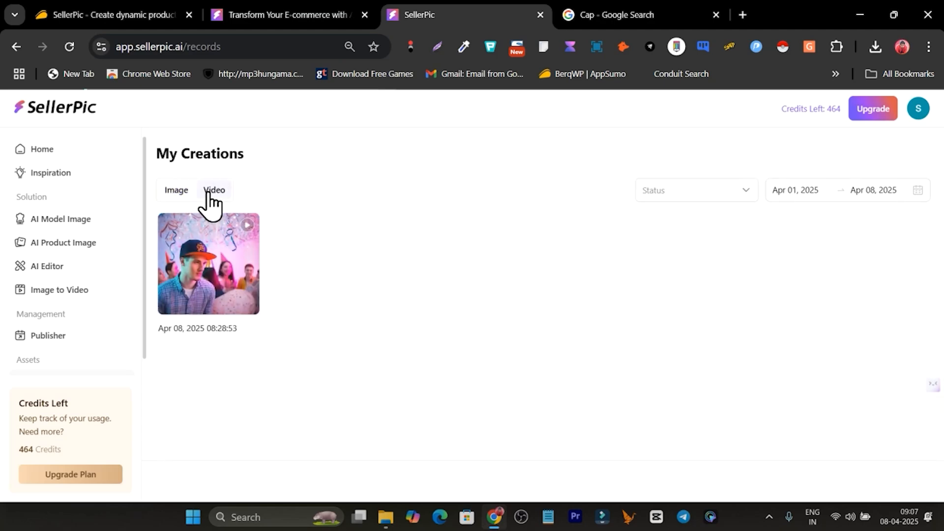
pyautogui.click(204, 288)
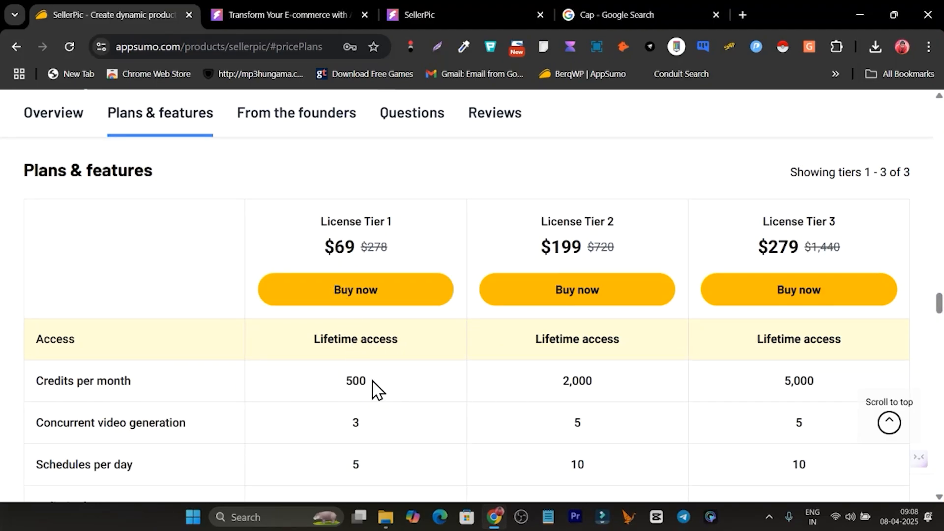
# - Highlight License Tier 1's 500 credits per month on the AppSumo pricing table and return to SellerPic
pyautogui.moveTo(372, 381); pyautogui.dragTo(347, 381)
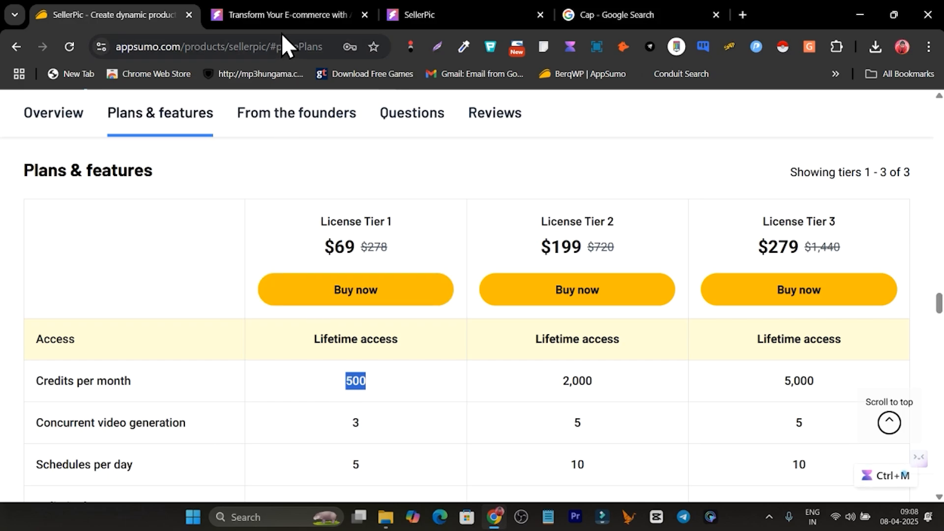
pyautogui.click(458, 14)
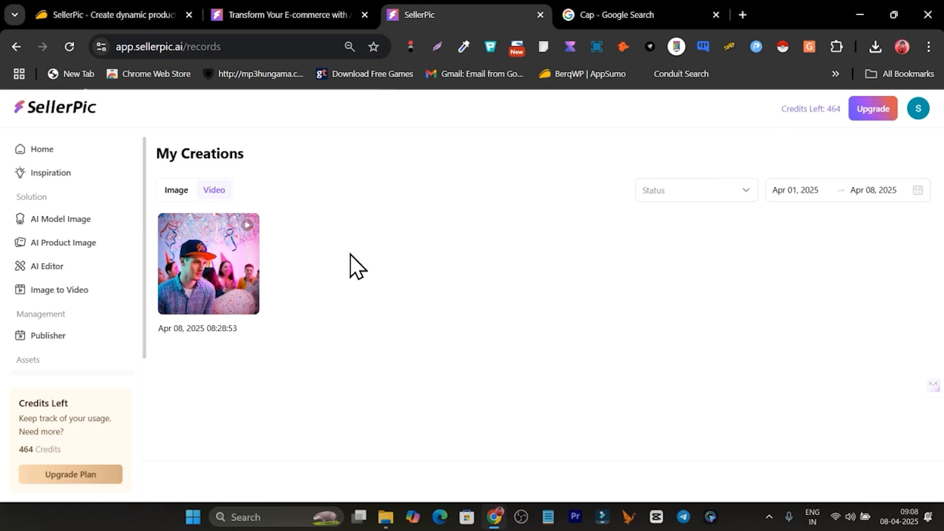
# - Show the image creations, then go through Home to the Inspiration gallery and scroll its examples
pyautogui.moveTo(203, 270)
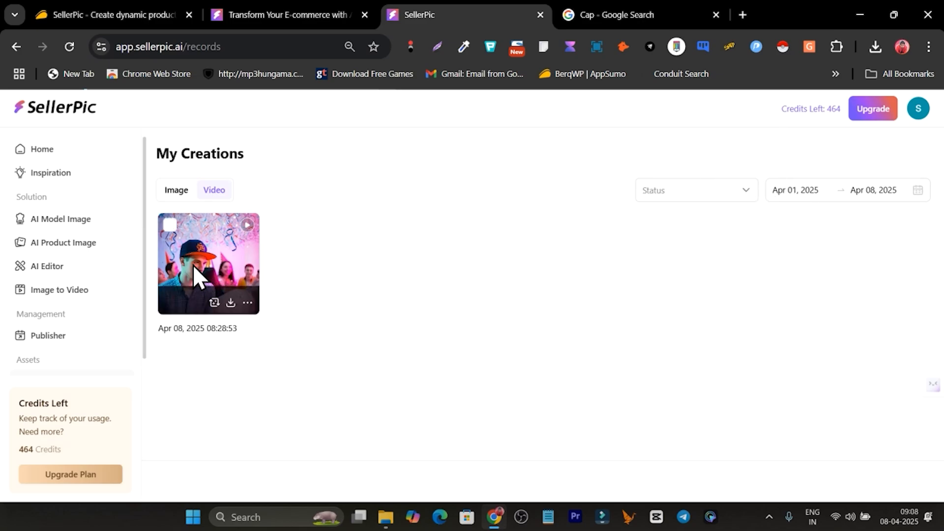
pyautogui.click(175, 192)
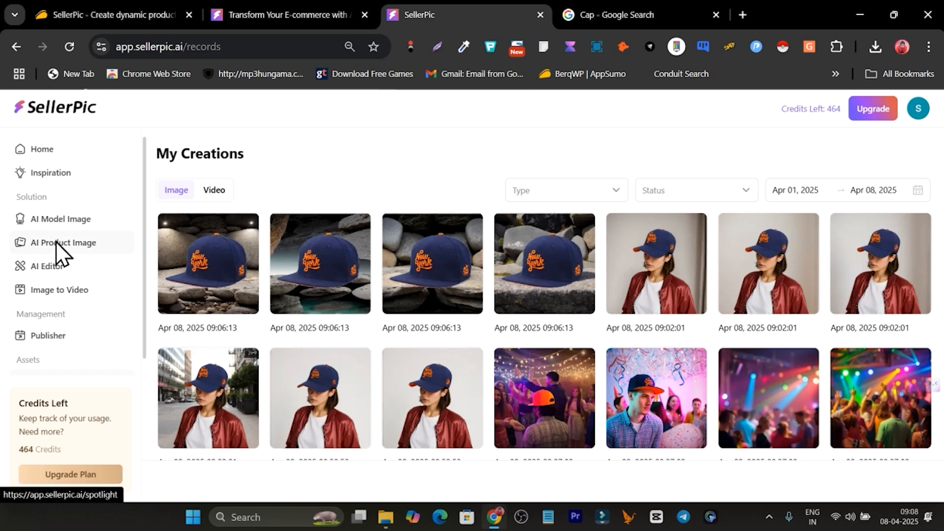
pyautogui.click(49, 153)
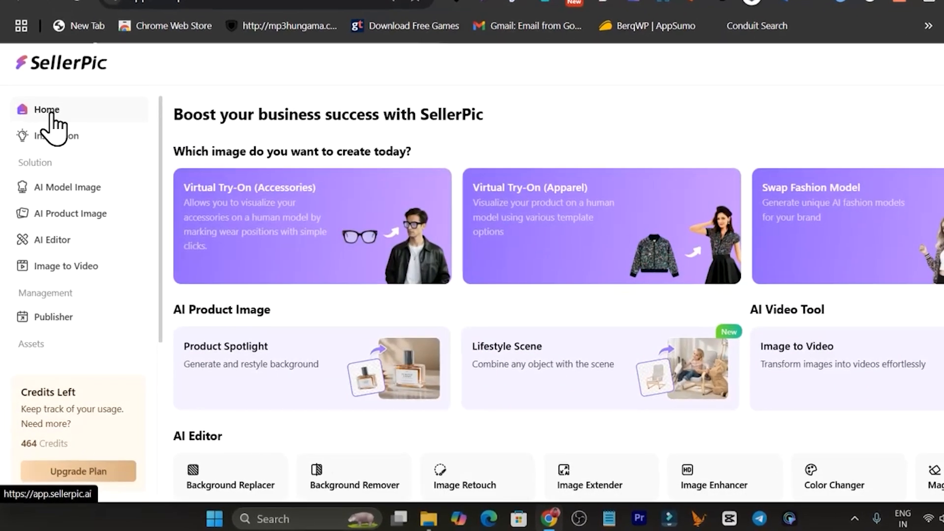
pyautogui.click(60, 142)
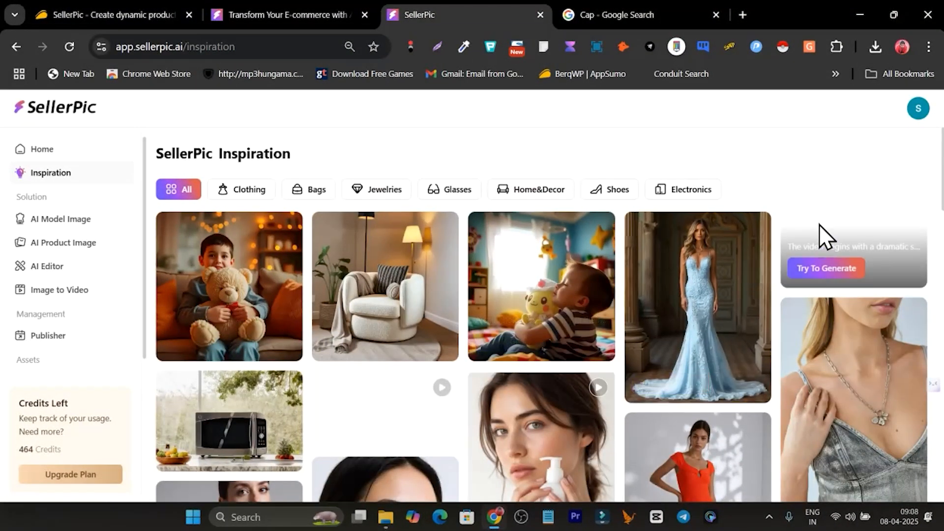
pyautogui.scroll(-15, 818, 224)
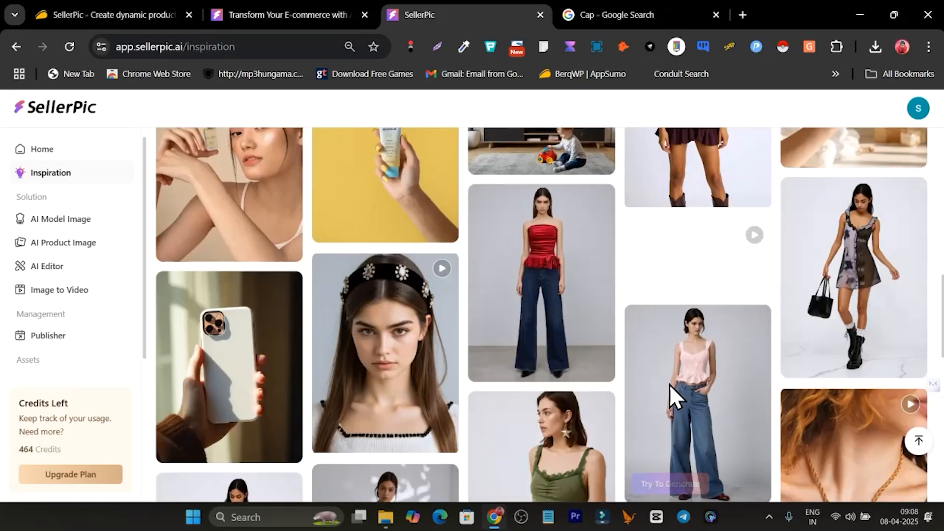